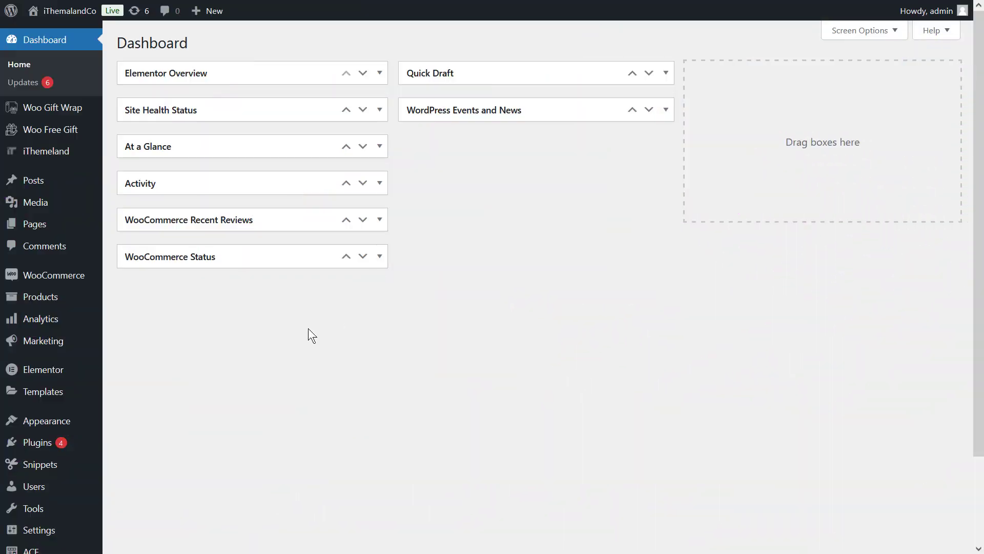
- Open the All Posts list and bring up its Screen Options panel
mouse_move(67, 183)
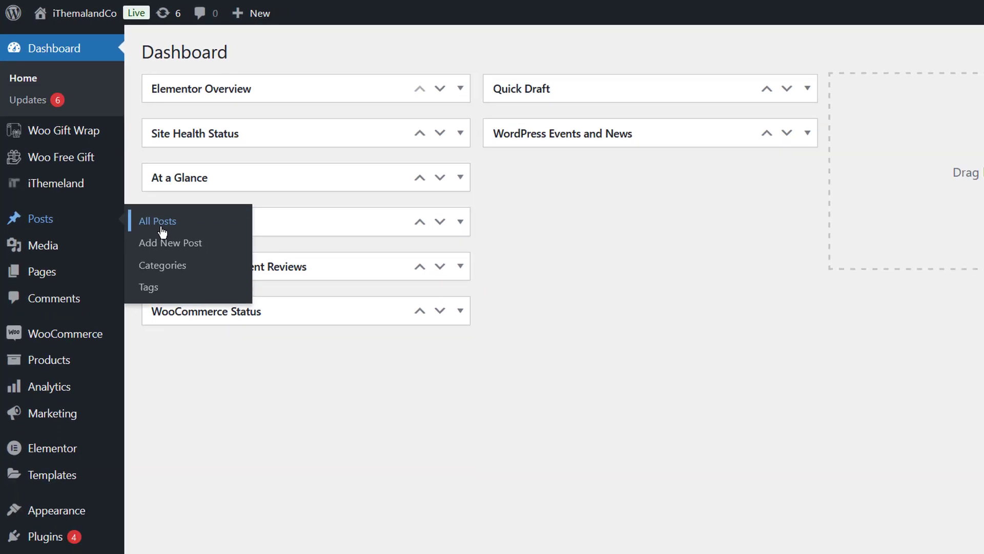
left_click(177, 247)
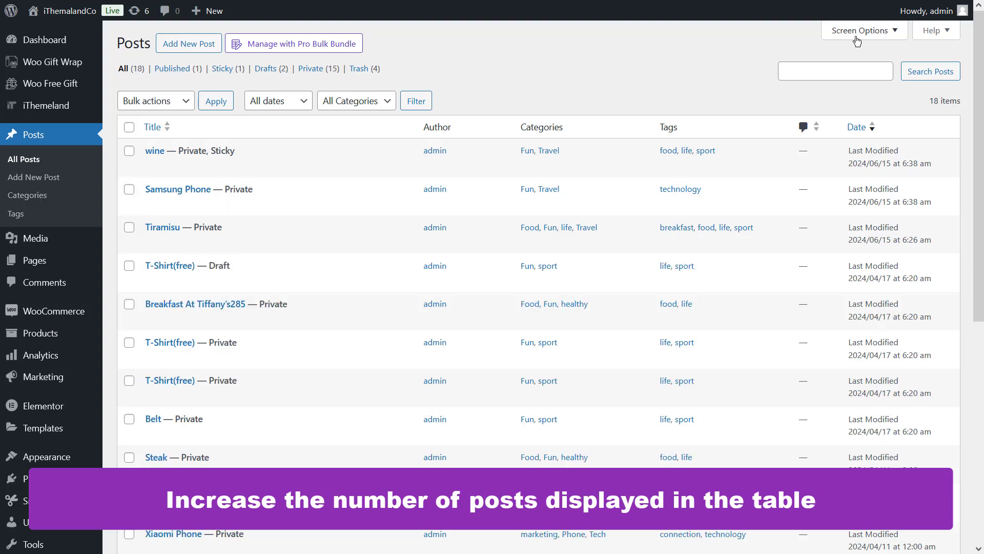
left_click(856, 35)
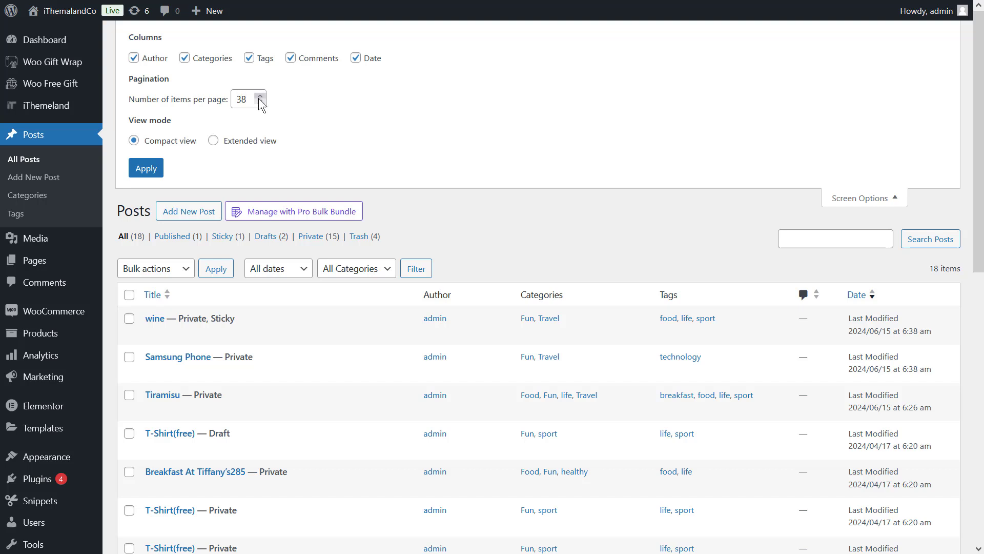
- Apply 38 items per page so all 18 posts show without pagination
left_click(146, 168)
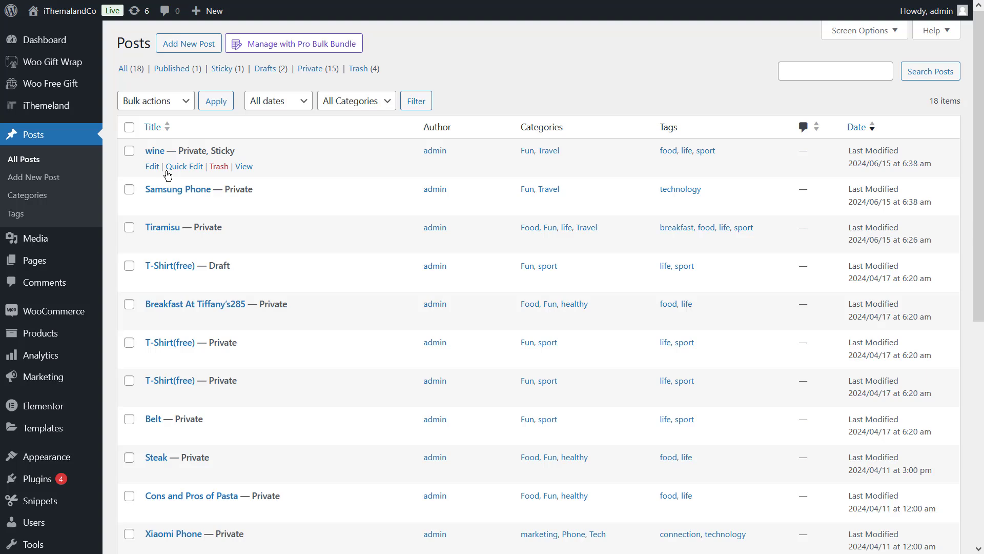
- Bulk-trash the hoodie and second Samsung Phone posts, then view the Trash list
left_click(135, 70)
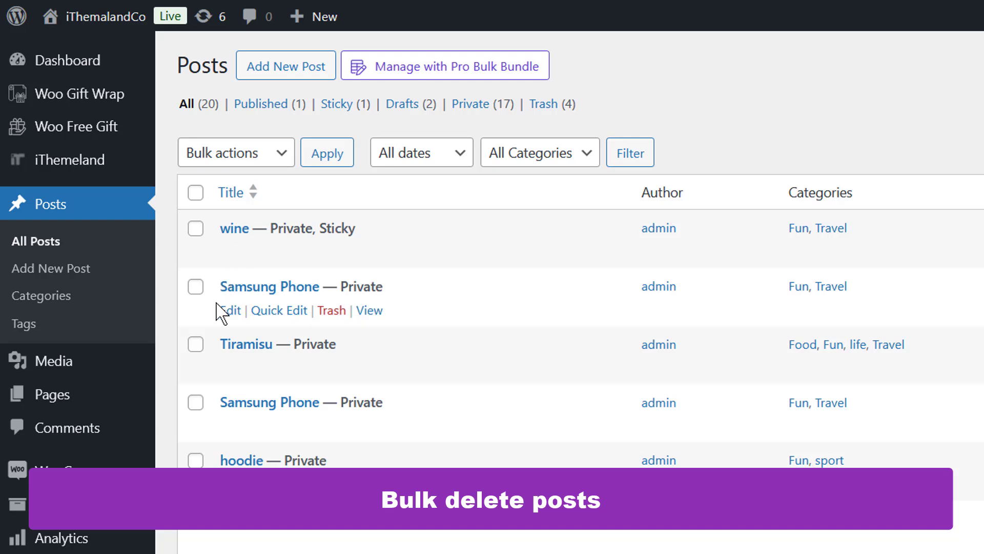
left_click(196, 461)
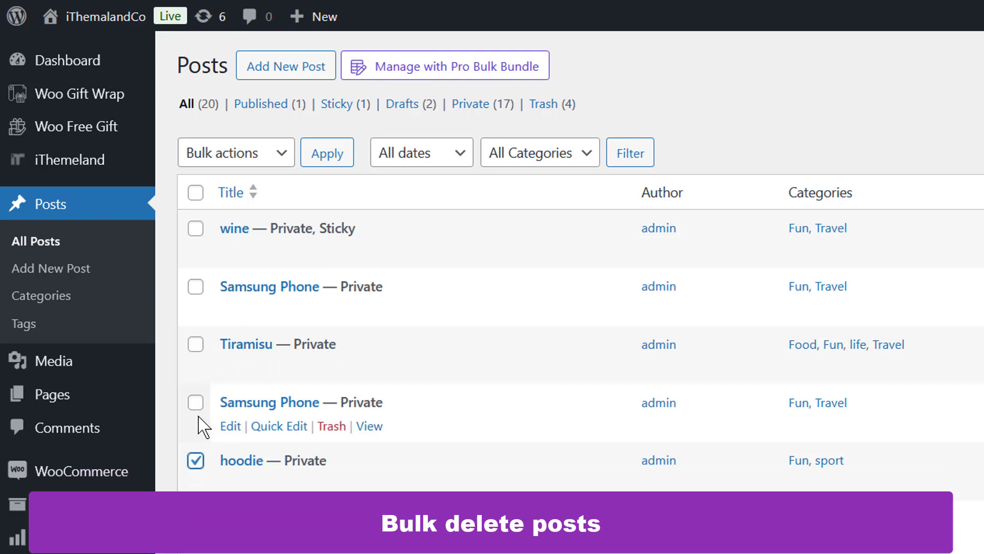
left_click(195, 403)
left_click(287, 153)
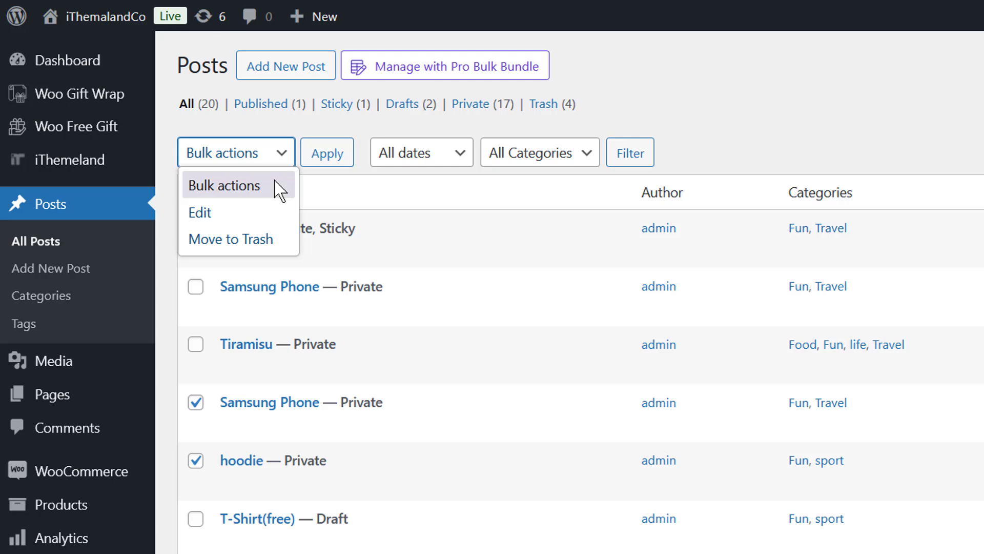
left_click(225, 239)
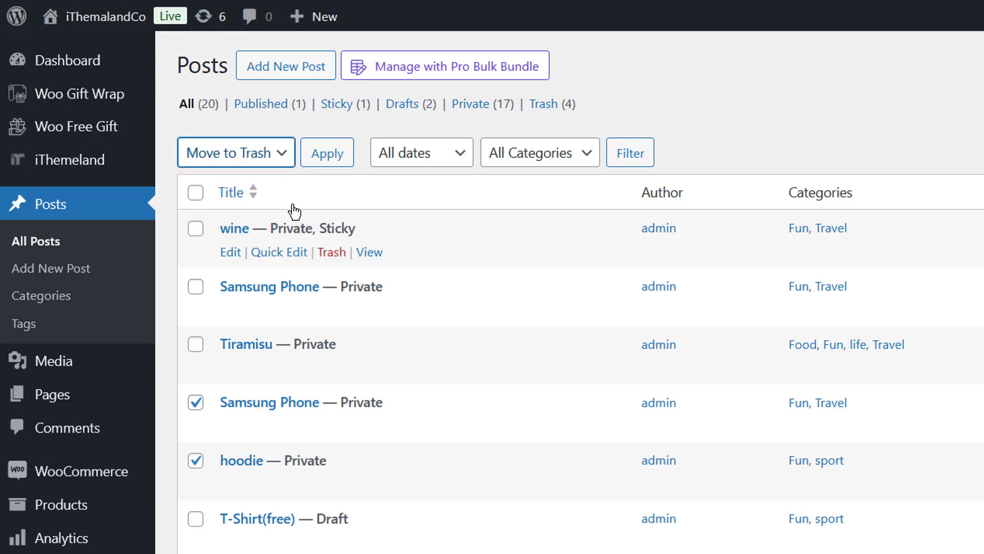
left_click(330, 157)
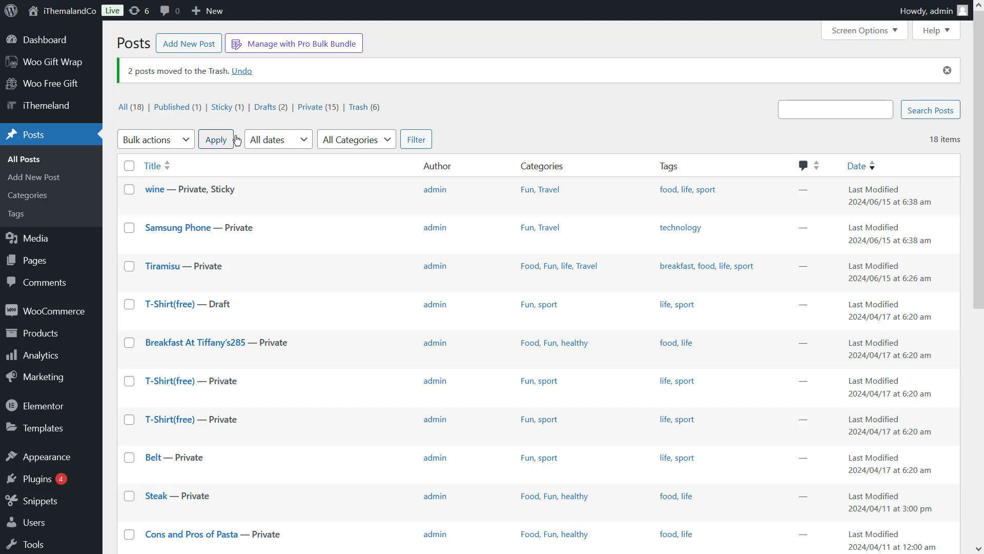
left_click(361, 110)
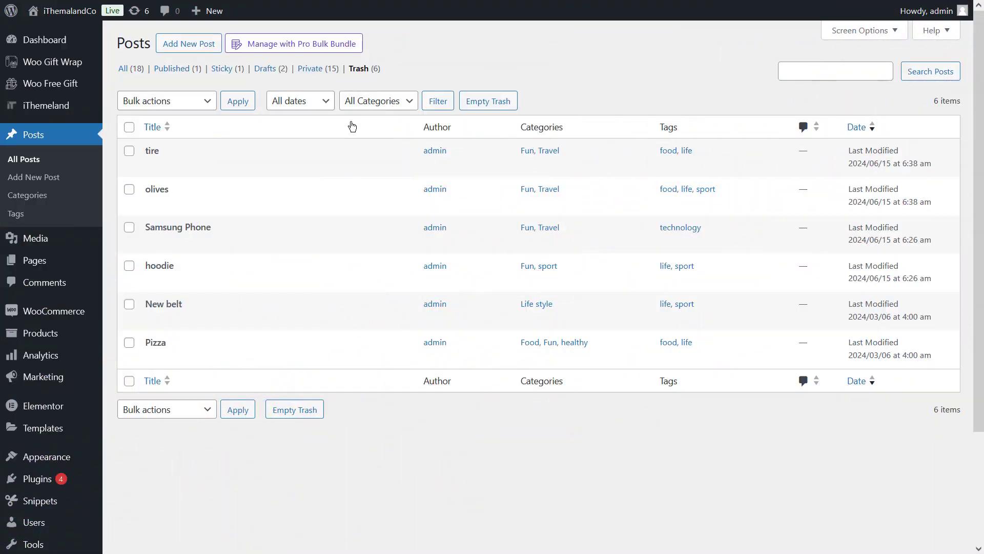
- Permanently delete the tire and New belt posts from Trash, then return to All (18)
left_click(134, 152)
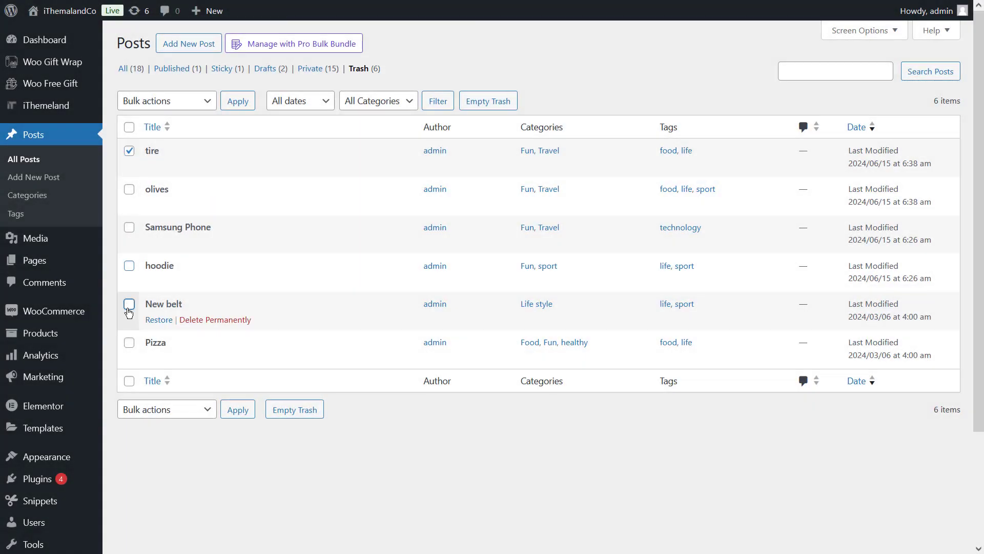
left_click(129, 306)
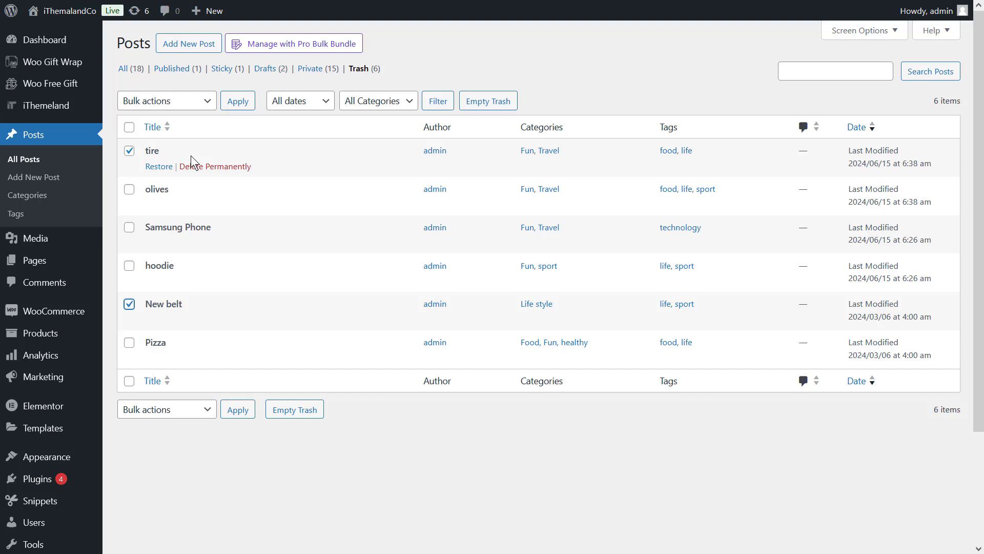
left_click(194, 101)
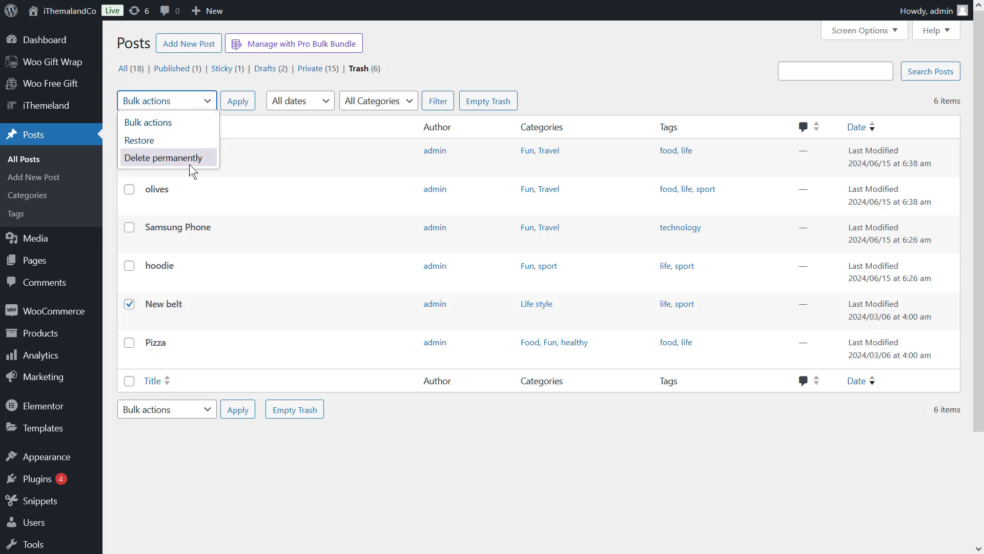
left_click(155, 158)
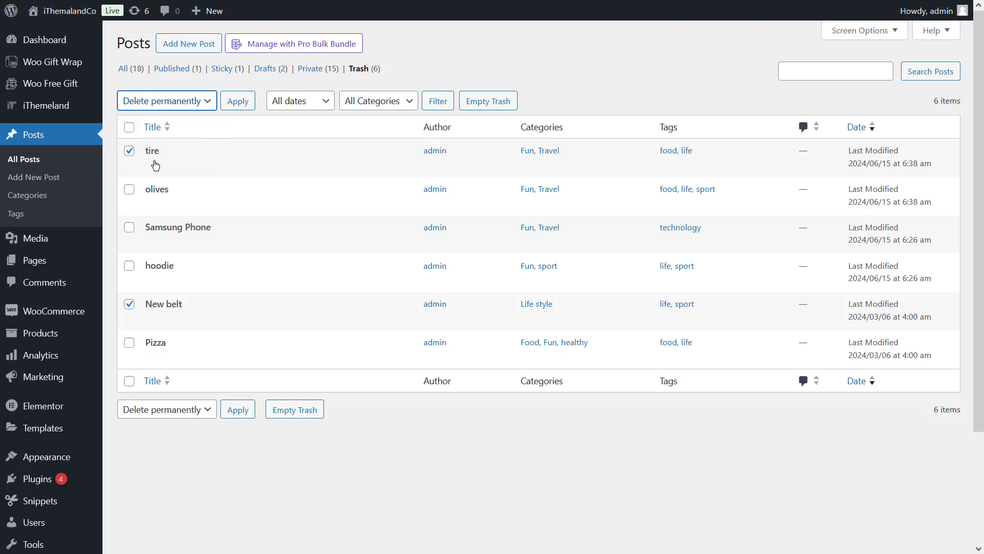
left_click(235, 106)
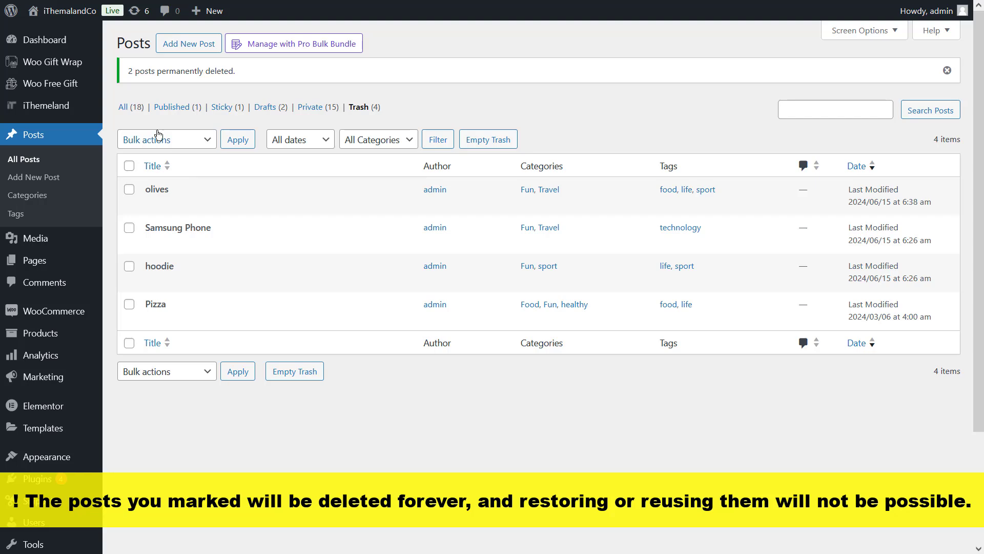
left_click(128, 108)
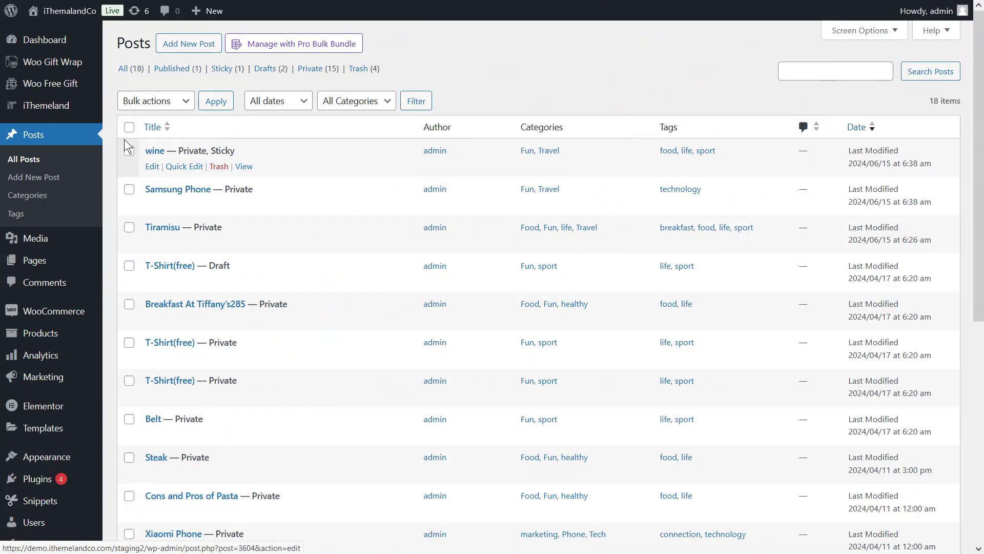
- Open iThemeland's WP Posts table, browse the filter's Date & Type, Custom Fields and General tabs, then close it
mouse_move(65, 110)
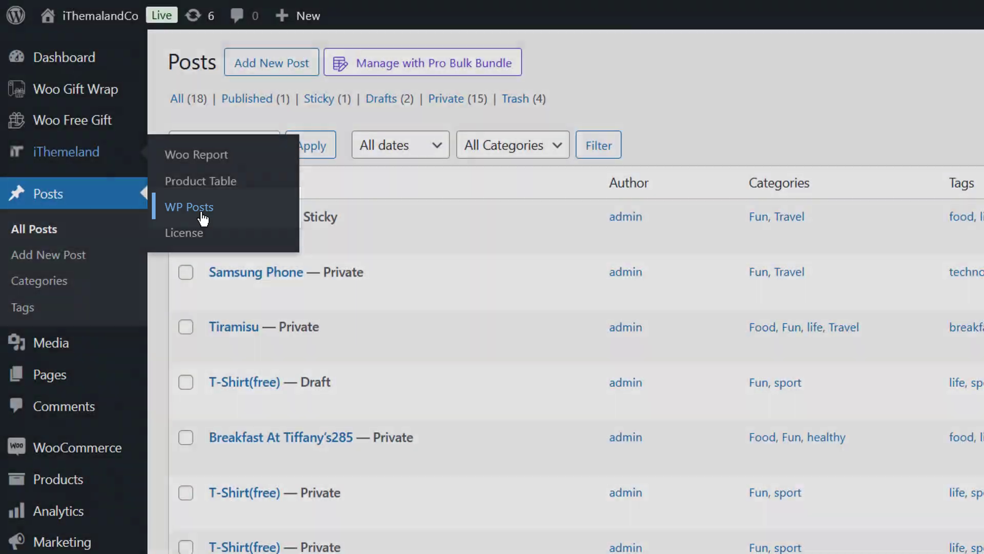
left_click(202, 218)
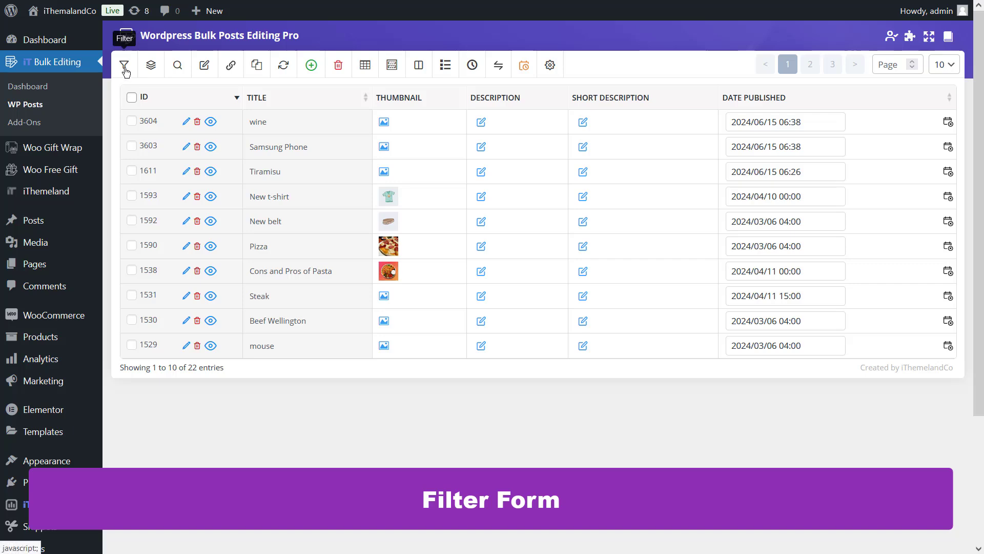
left_click(125, 66)
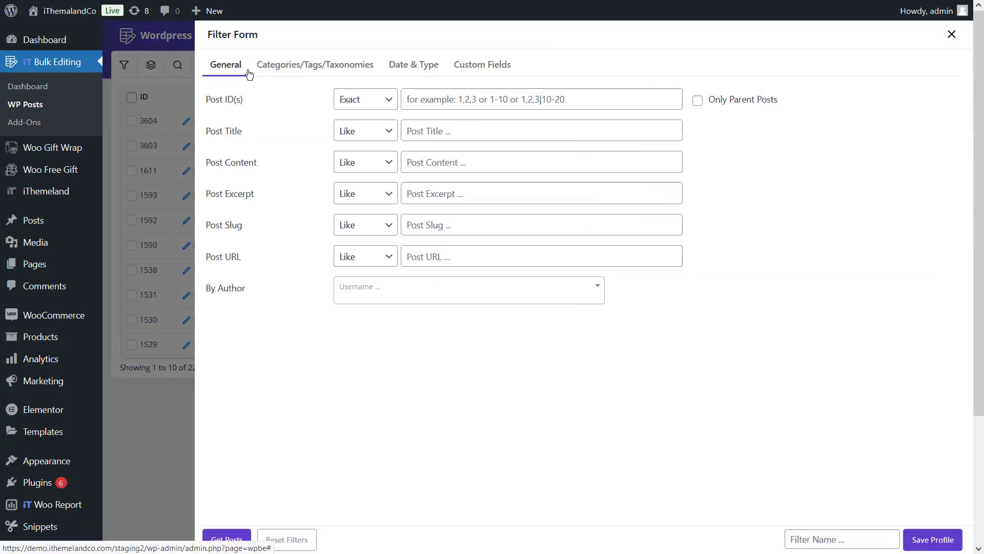
left_click(413, 65)
left_click(485, 67)
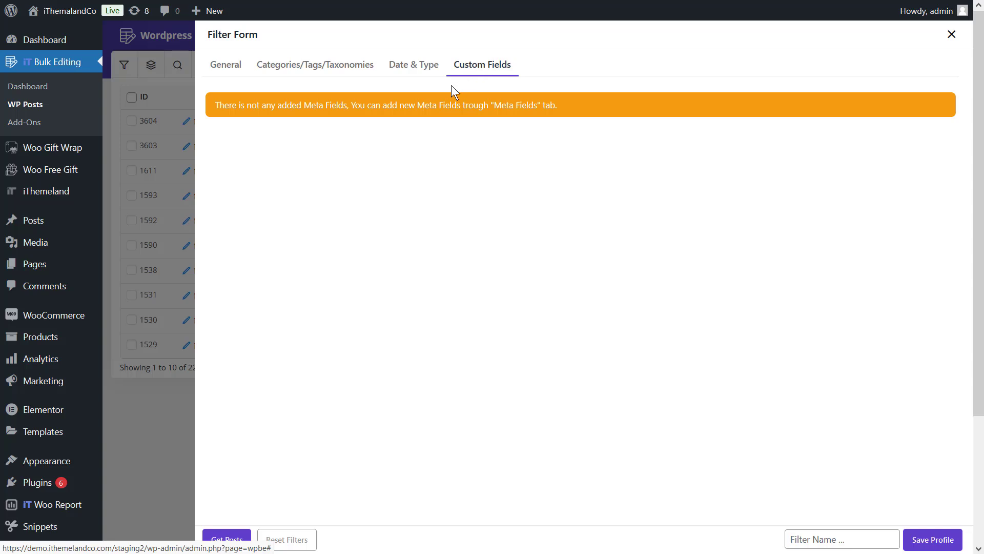
left_click(221, 66)
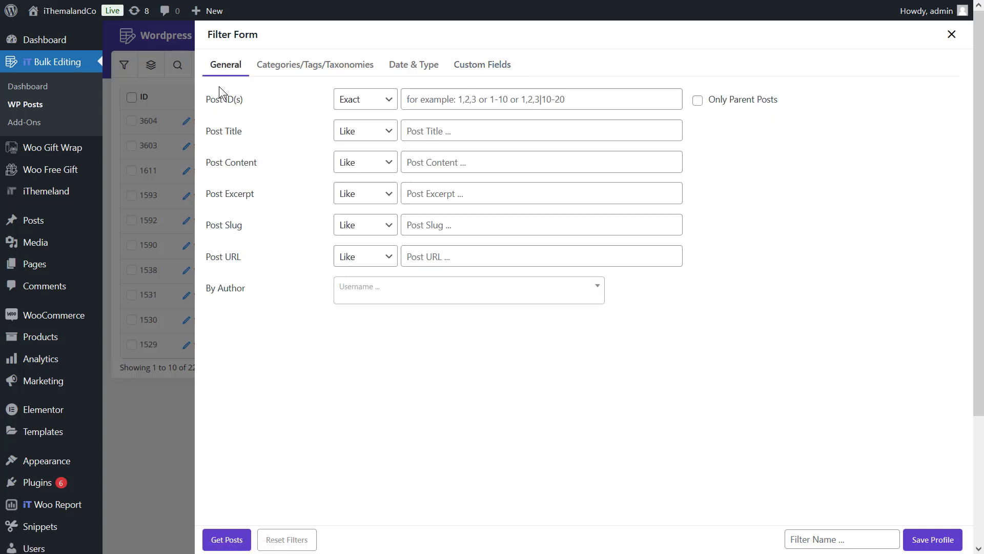
left_click(174, 136)
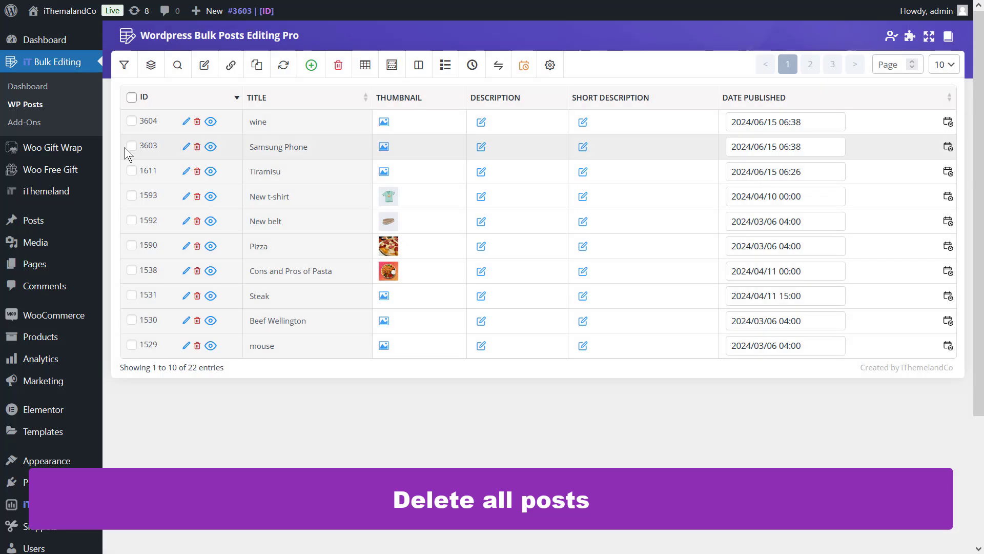
- Select all posts, preview the Delete options without deleting, then deselect every post
left_click(131, 171)
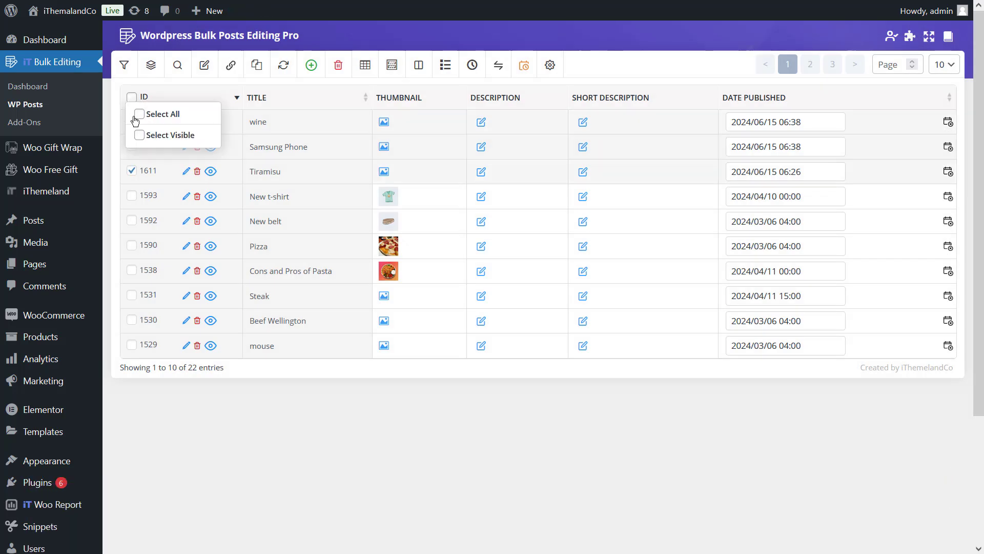
left_click(137, 115)
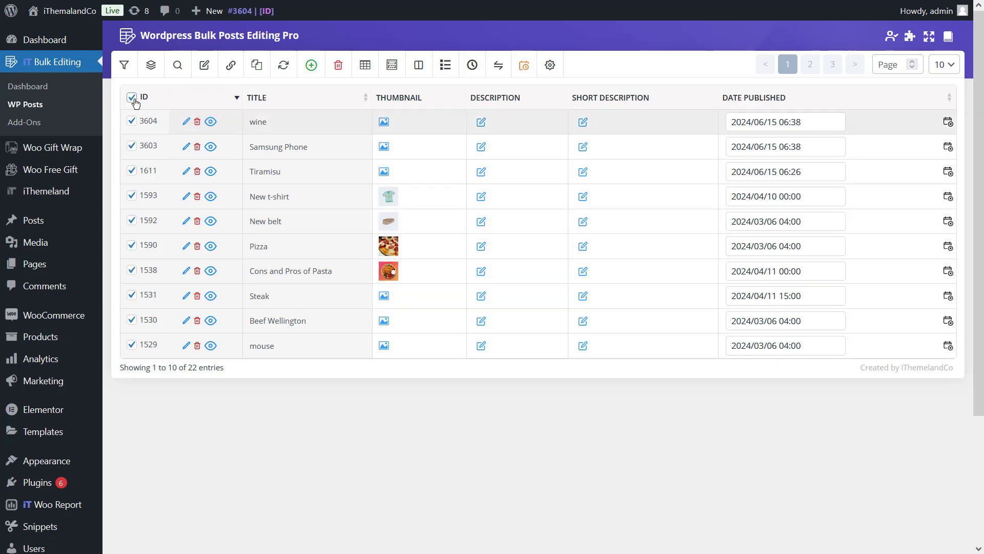
mouse_move(335, 68)
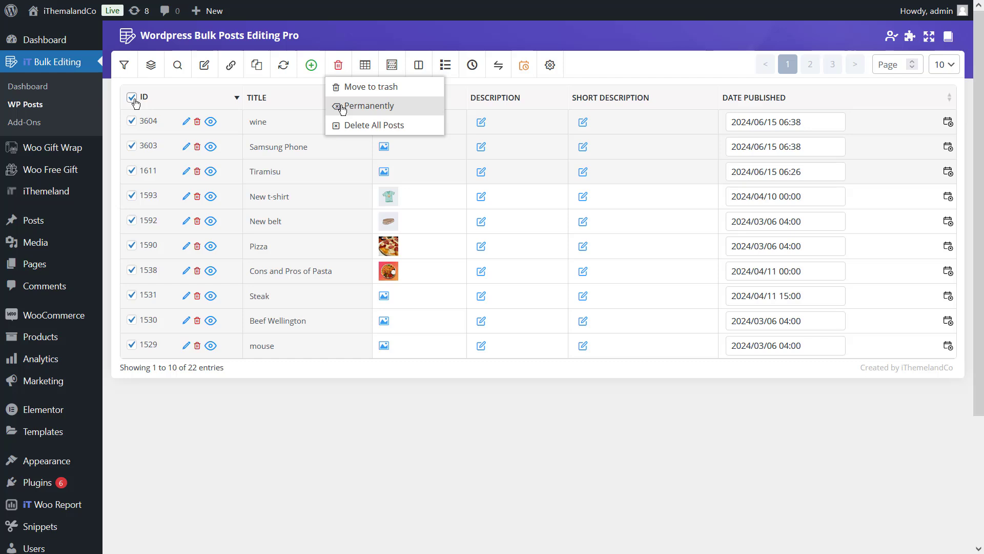
left_click(343, 134)
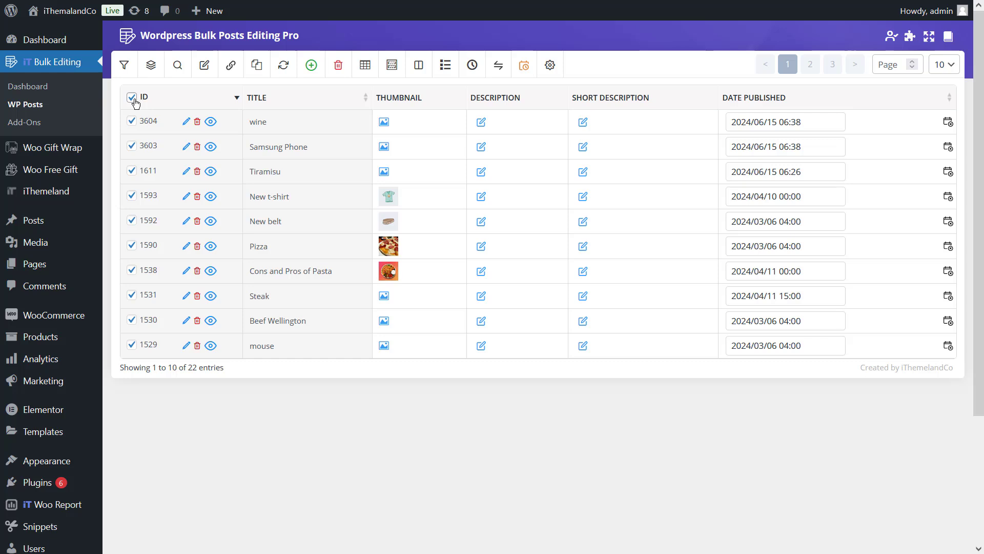
left_click(131, 98)
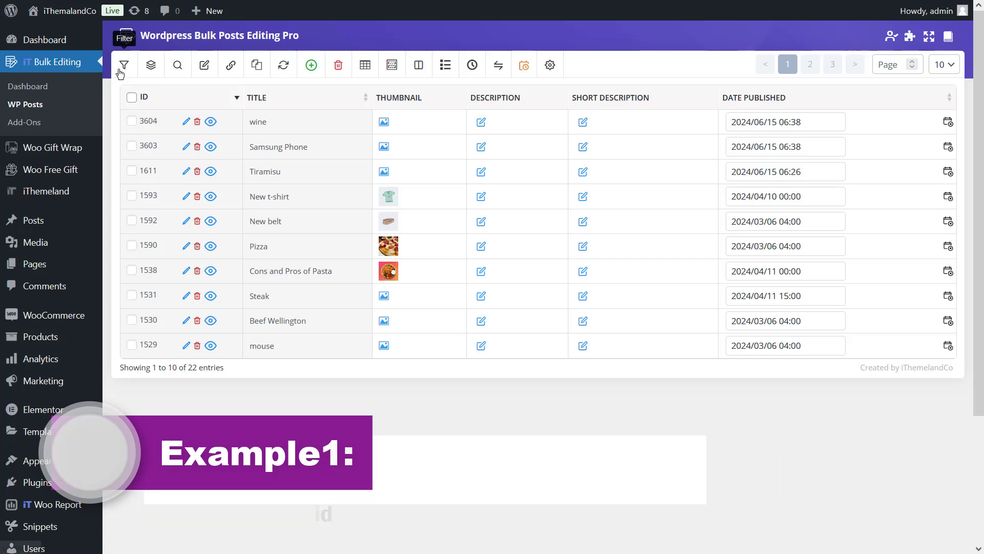
- Filter the table by exact Post IDs 1590,1592,1530 and load those posts
left_click(123, 65)
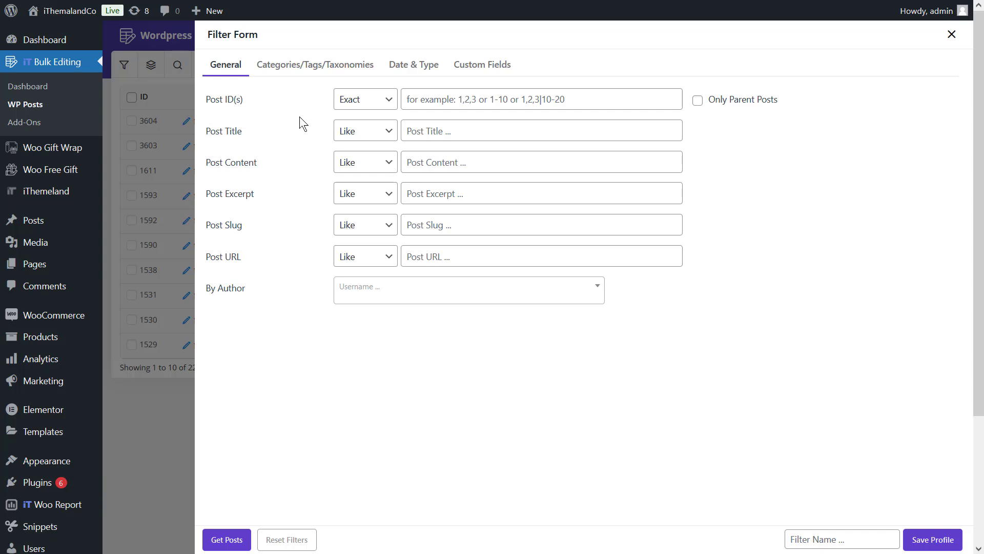
left_click(429, 103)
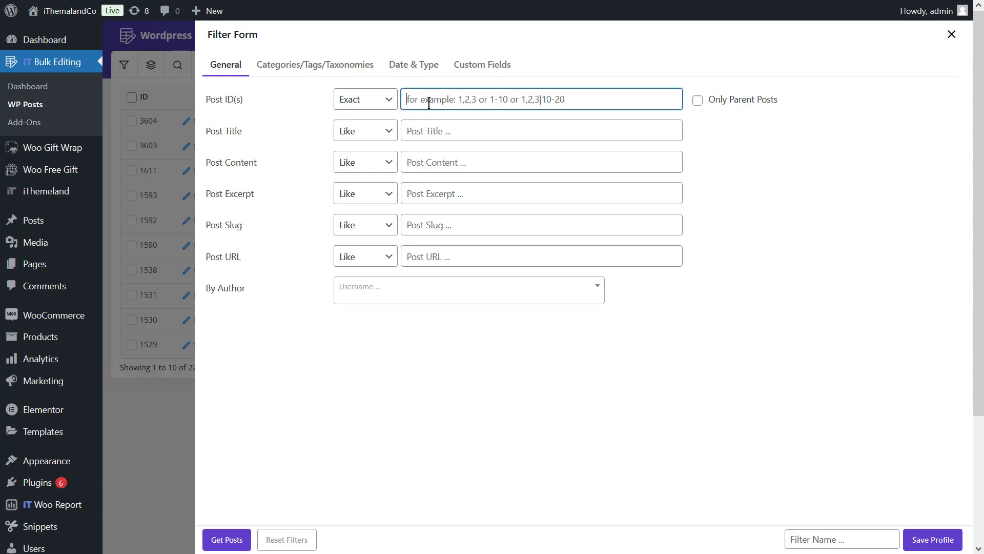
left_click(382, 106)
left_click(423, 103)
type("1590,1592,1530")
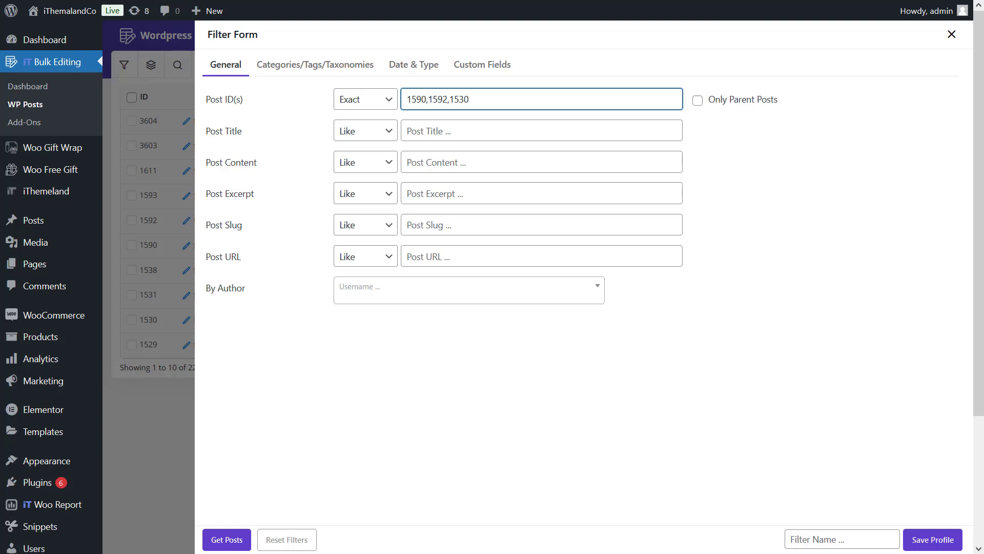
left_click(236, 538)
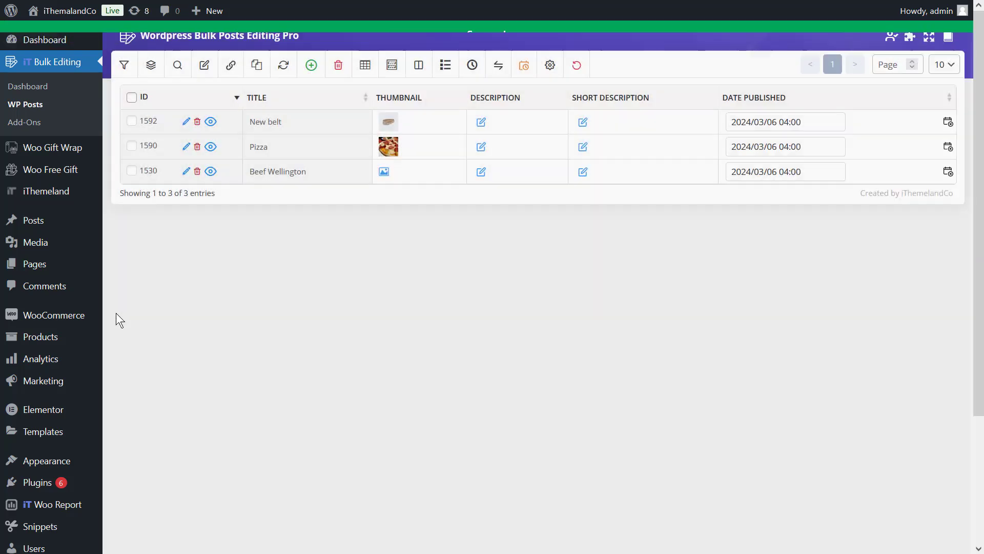
- Select the New belt and Pizza posts and bring up the Delete options
left_click(132, 121)
left_click(132, 146)
left_click(338, 65)
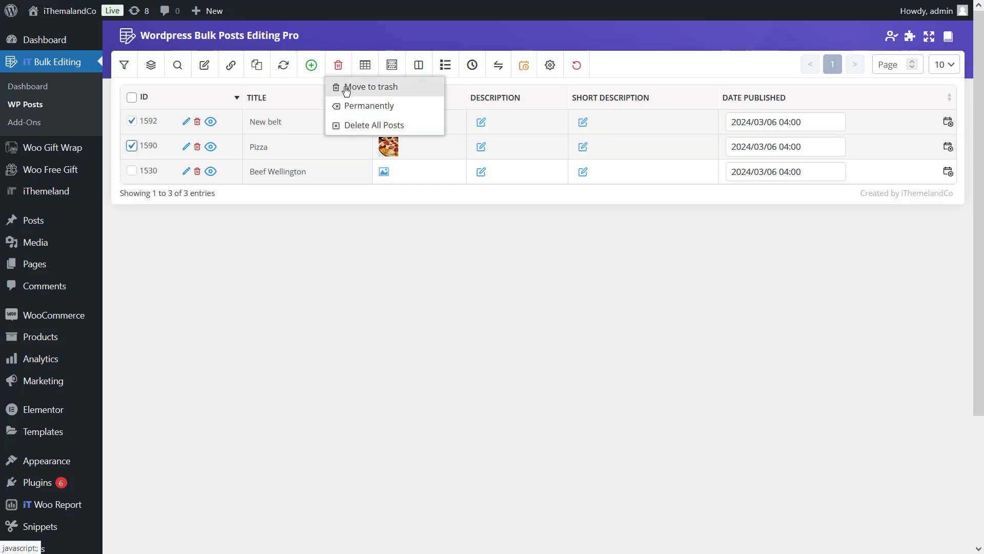
- Move the New belt and Pizza posts to trash, confirm, and reset the filter
left_click(347, 88)
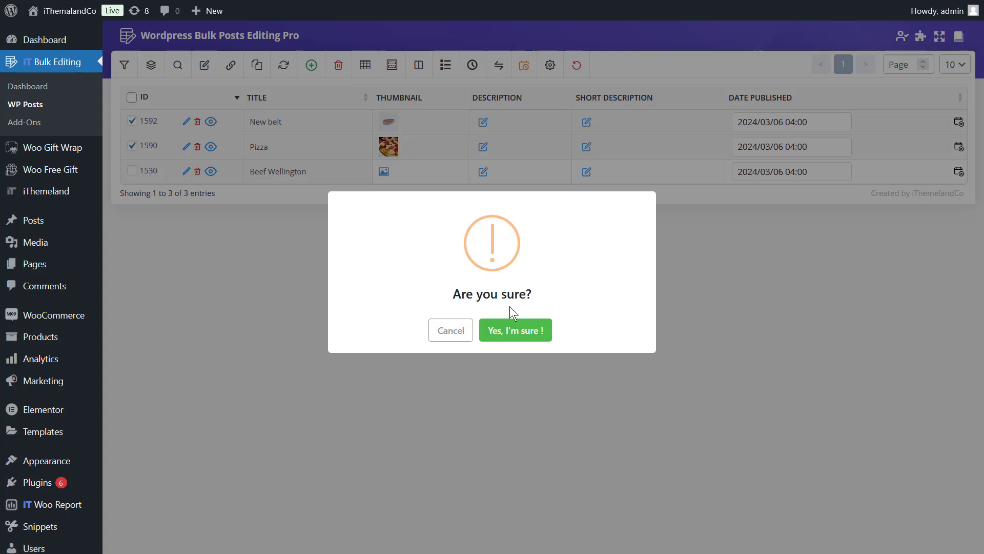
left_click(519, 331)
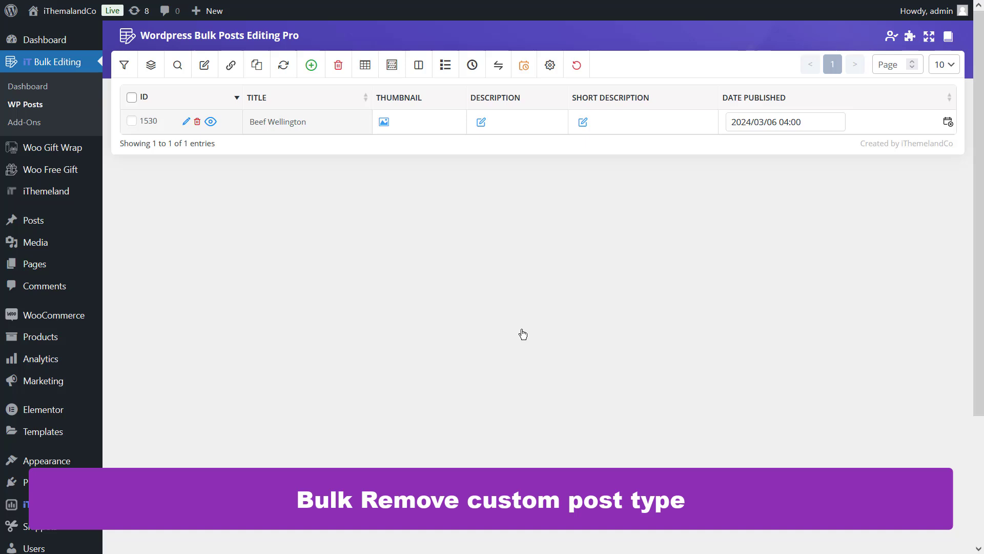
left_click(577, 65)
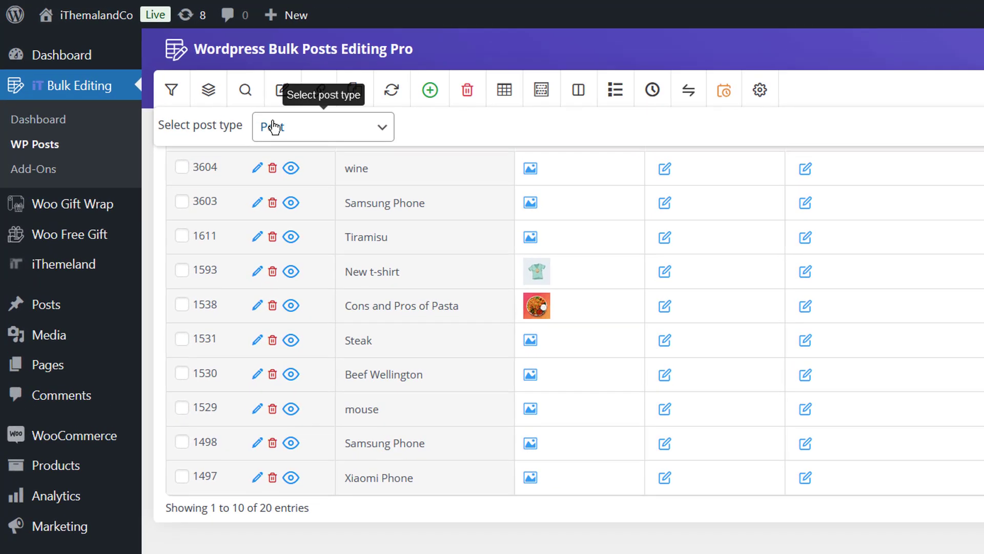
- Switch the post type to Page and select the test22 page
left_click(275, 127)
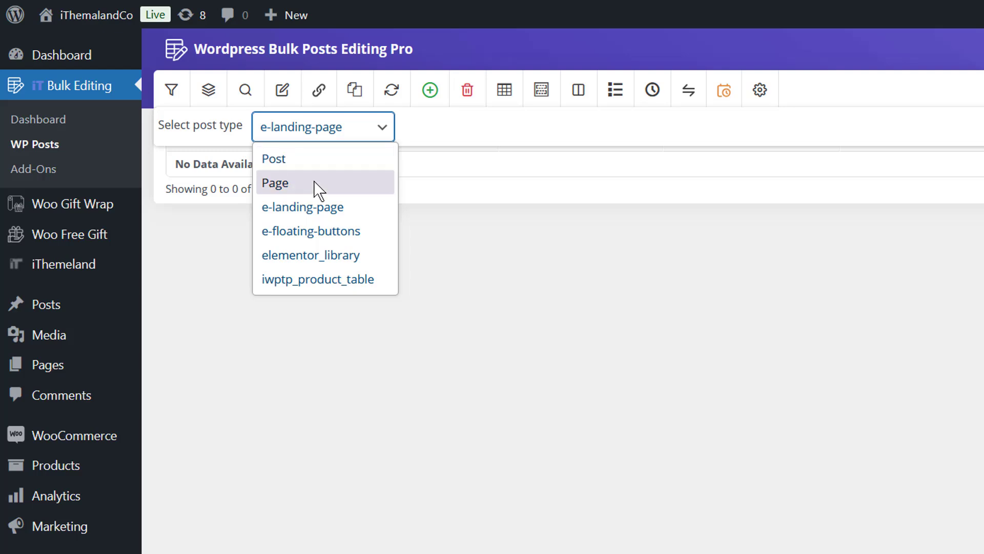
left_click(314, 183)
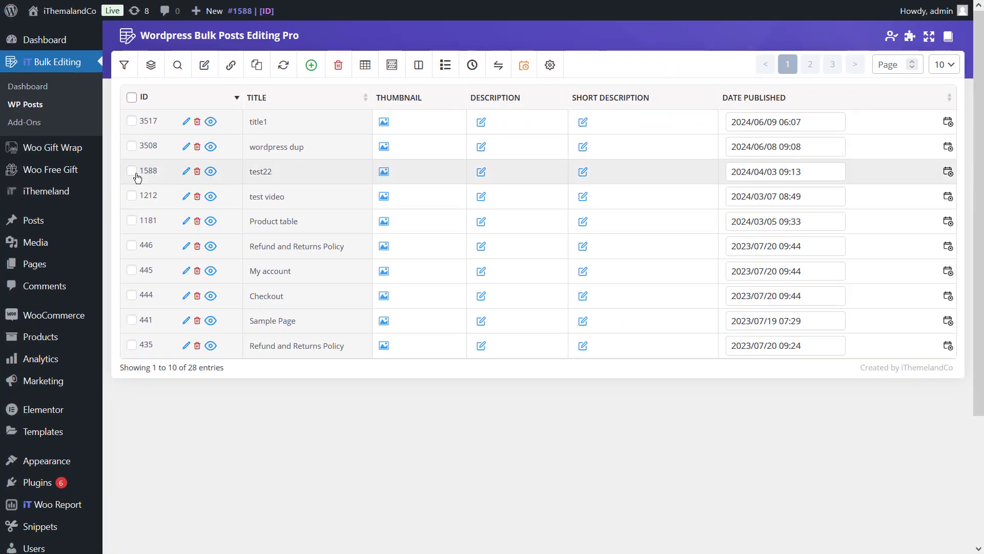
left_click(135, 172)
- Also select the test video and Refund and Returns Policy pages, then delete all three with confirmation
left_click(133, 198)
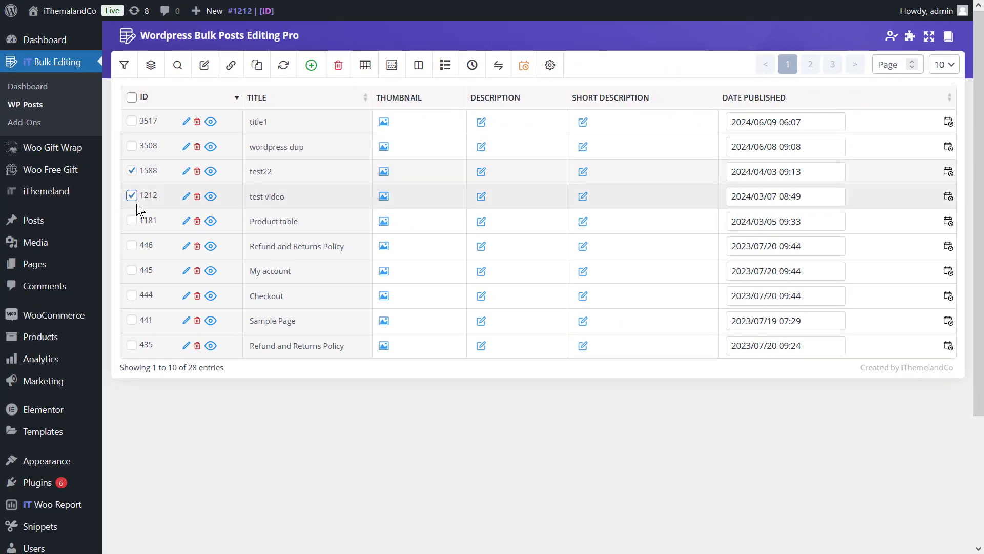
left_click(131, 246)
left_click(339, 66)
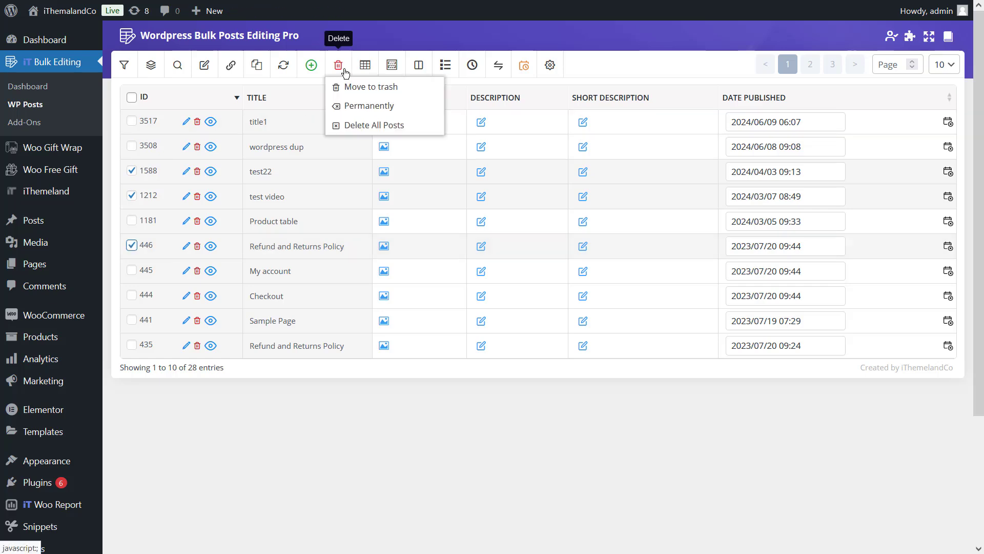
left_click(345, 106)
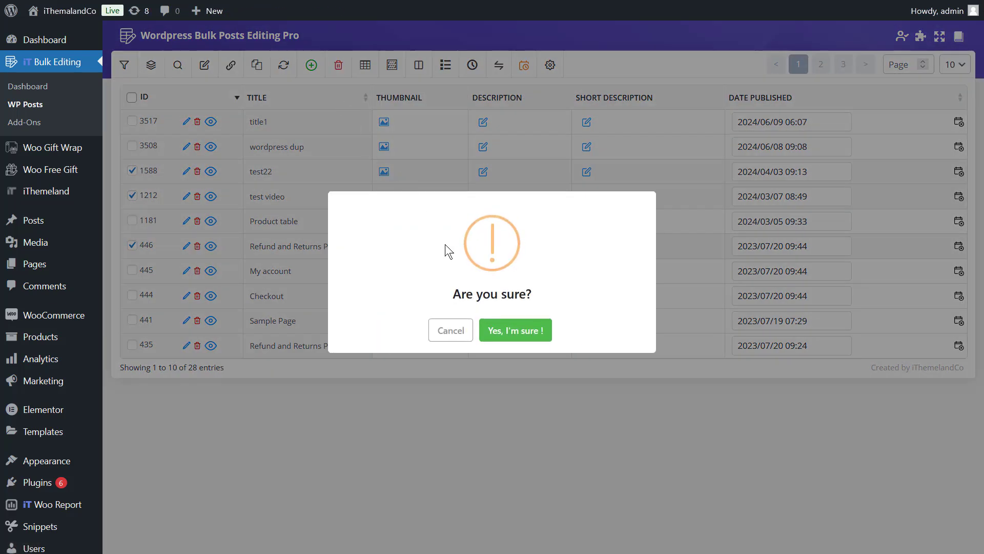
left_click(516, 330)
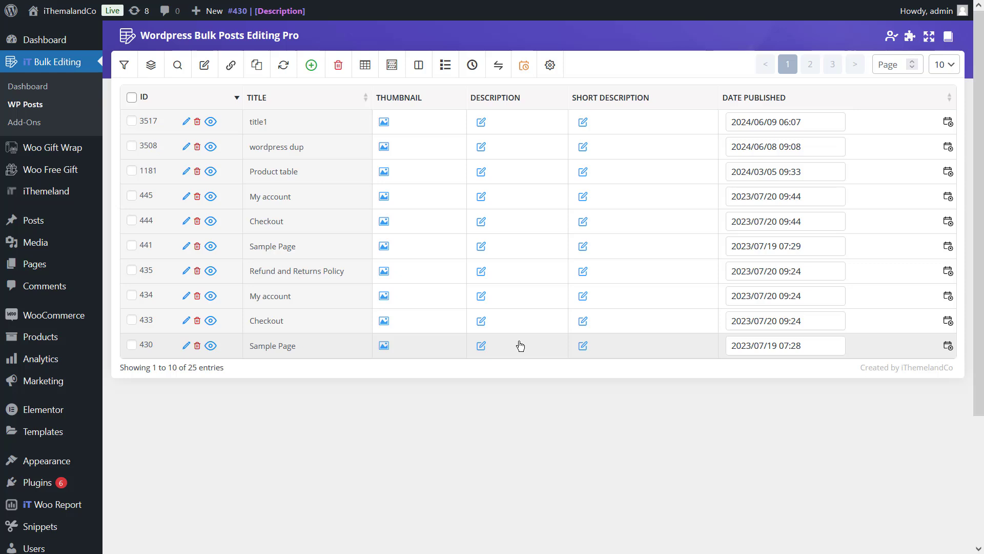
- Filter the Bulk Posts Editing Pro list to show only pages with Trash status
left_click(178, 65)
left_click(390, 91)
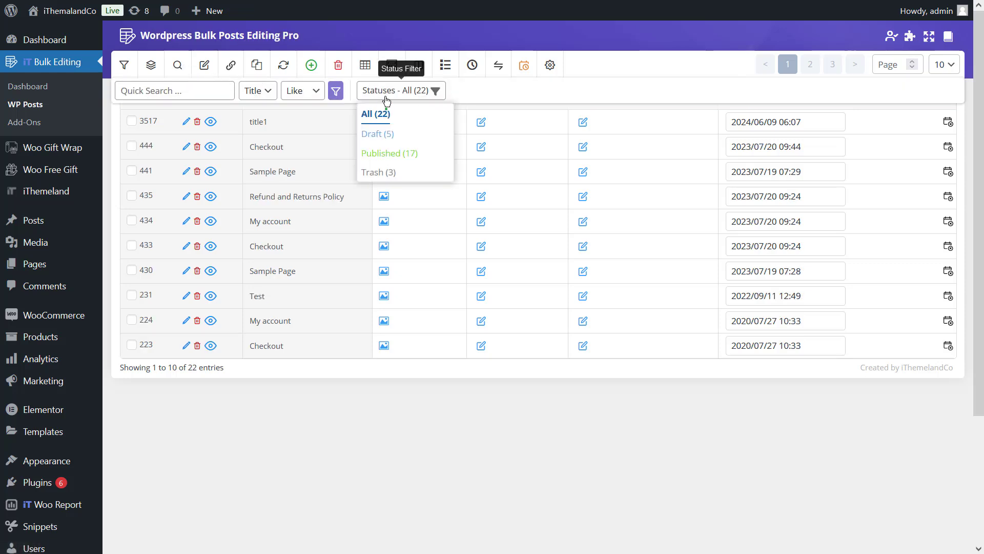
left_click(393, 173)
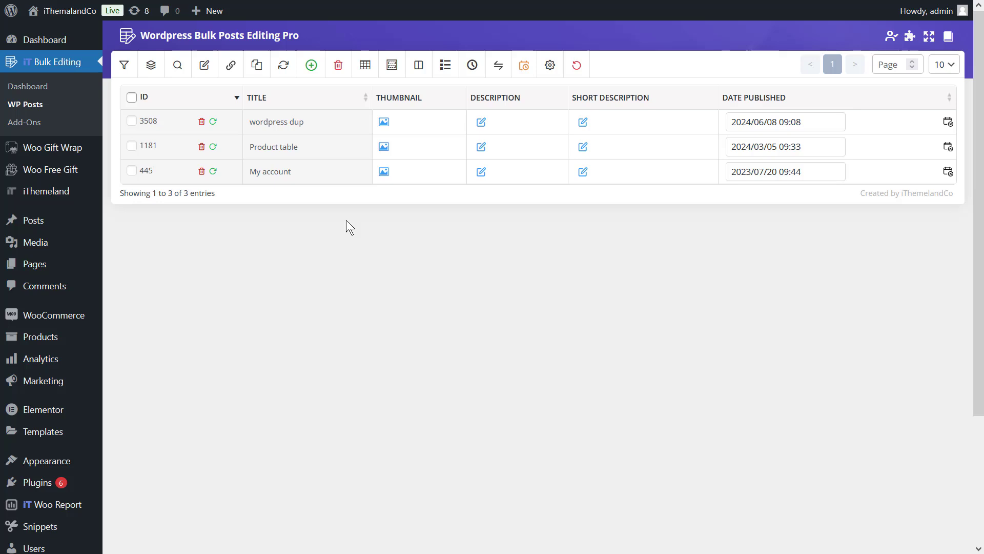
- Select the trashed 'wordpress dup' and 'Product table' pages for restoring
left_click(337, 68)
left_click(132, 145)
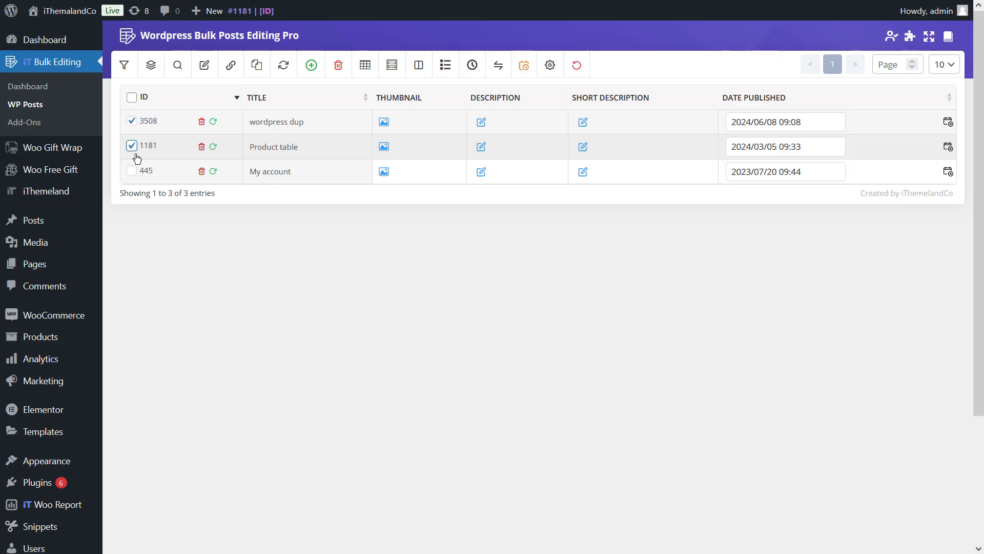
mouse_move(338, 71)
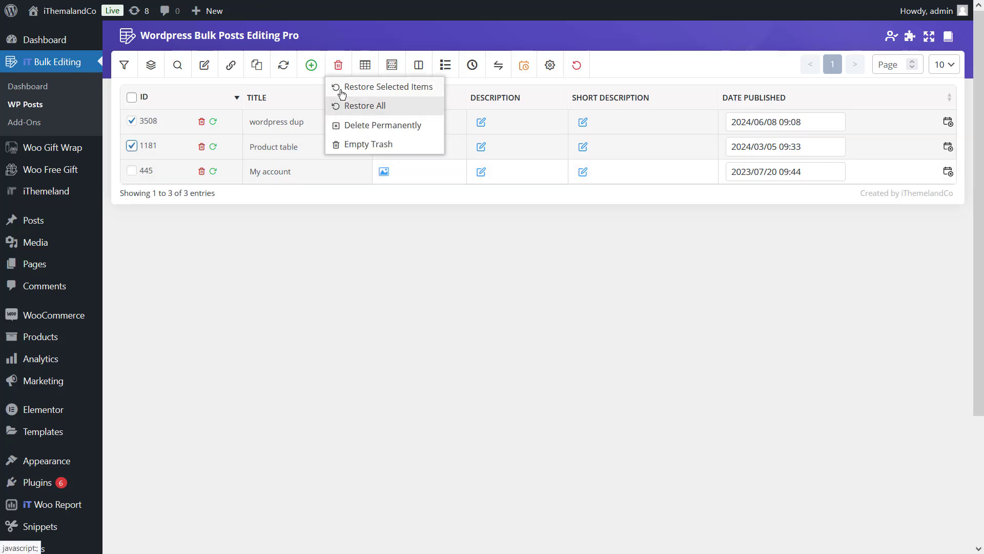